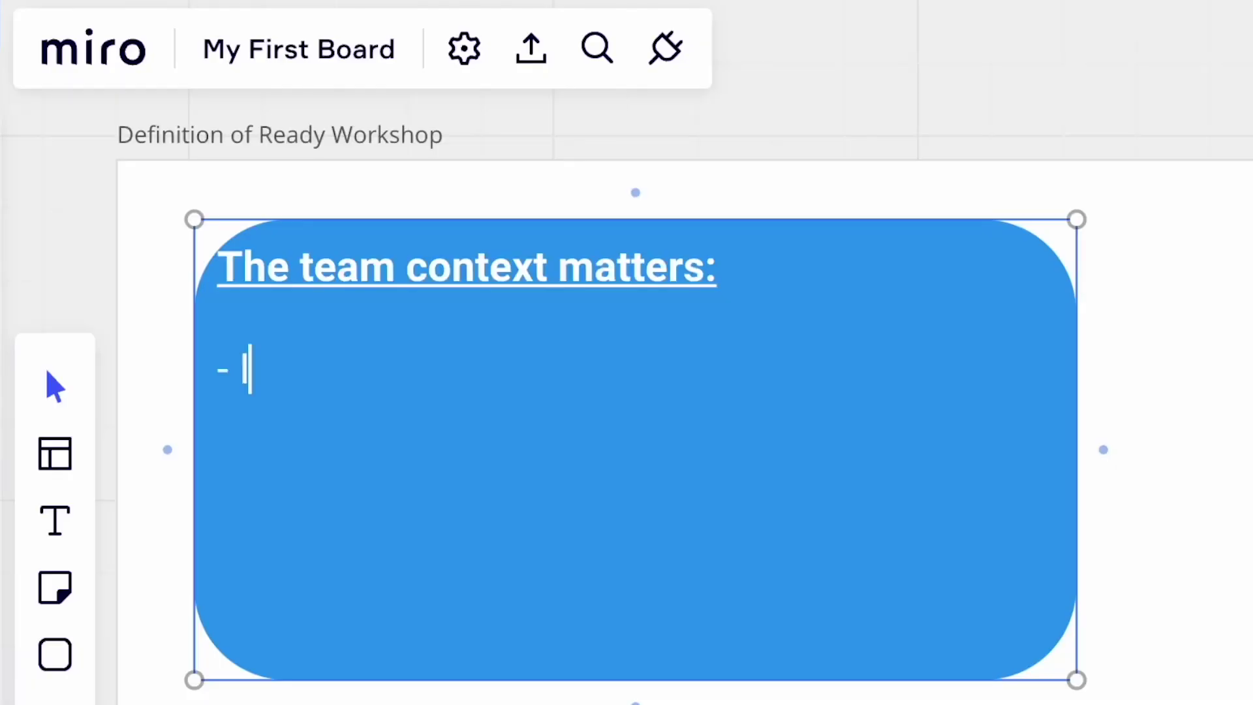
# List 'Is the team new?' and 'Do they interact closely with the PO and the Designer?' in the blue shape.
pyautogui.write('Is the team new?')
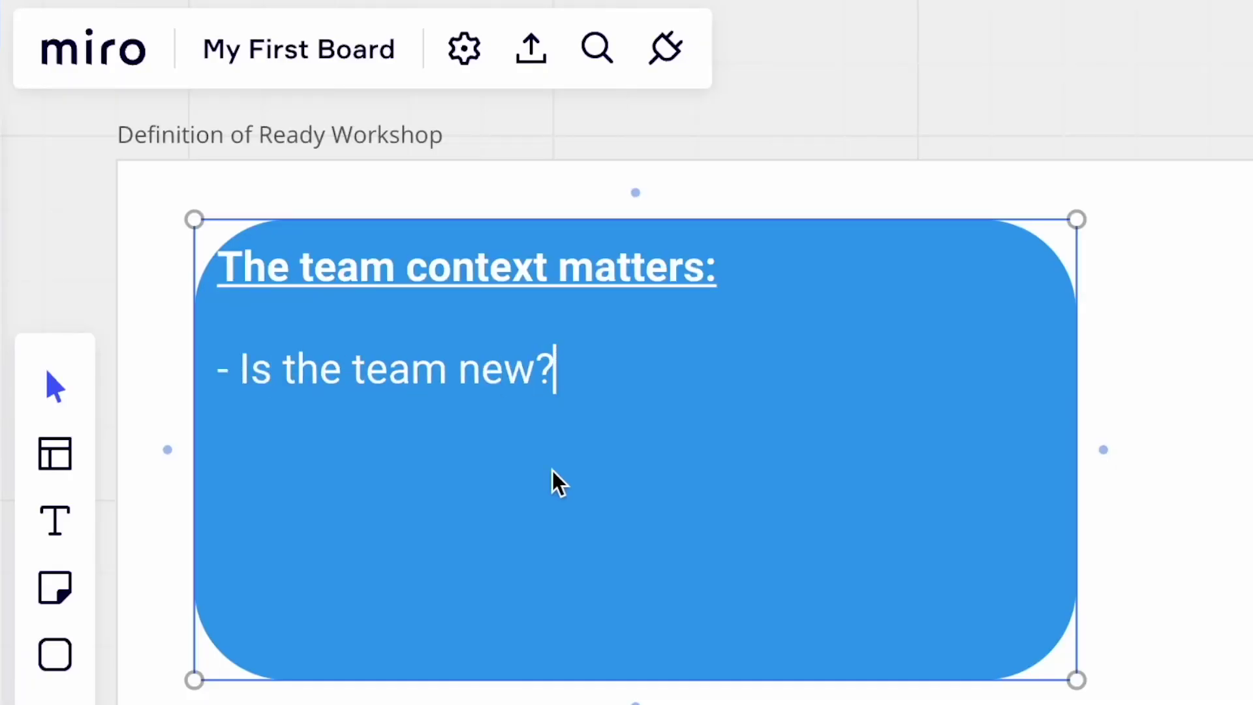
pyautogui.press('Return')
pyautogui.write('- Do they interact closely wi')
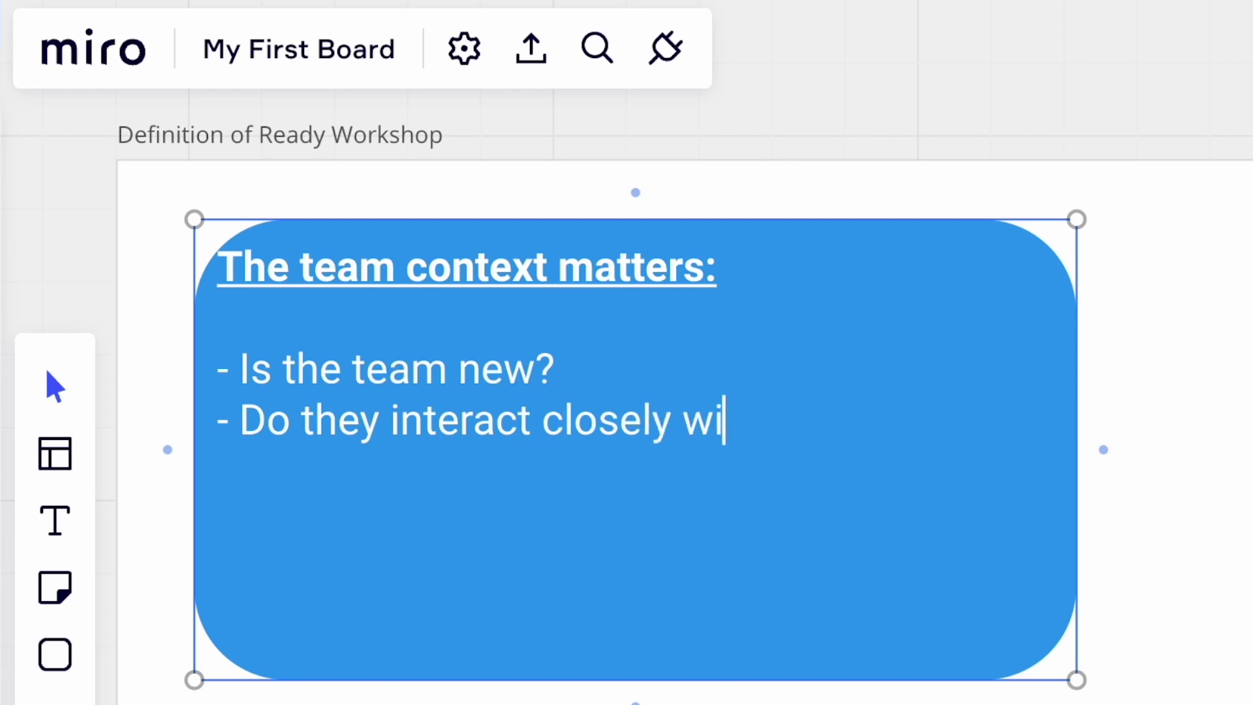
pyautogui.write('th the PO and the')
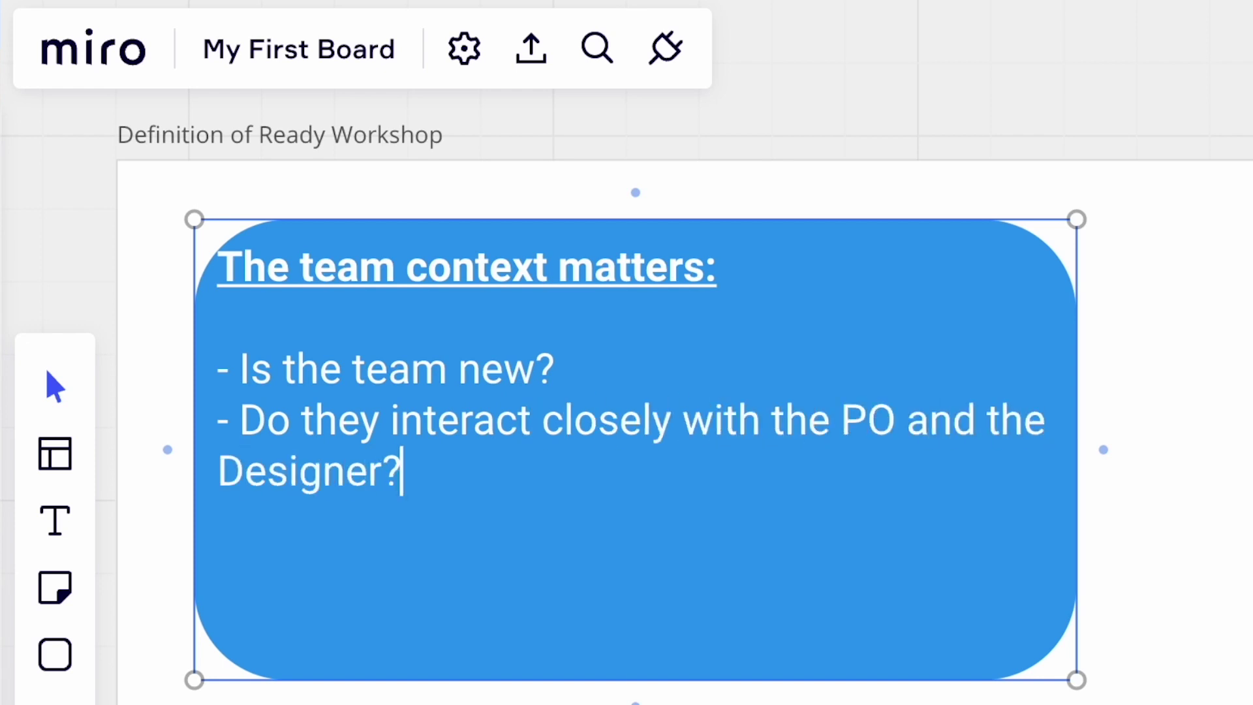
pyautogui.click(1194, 390)
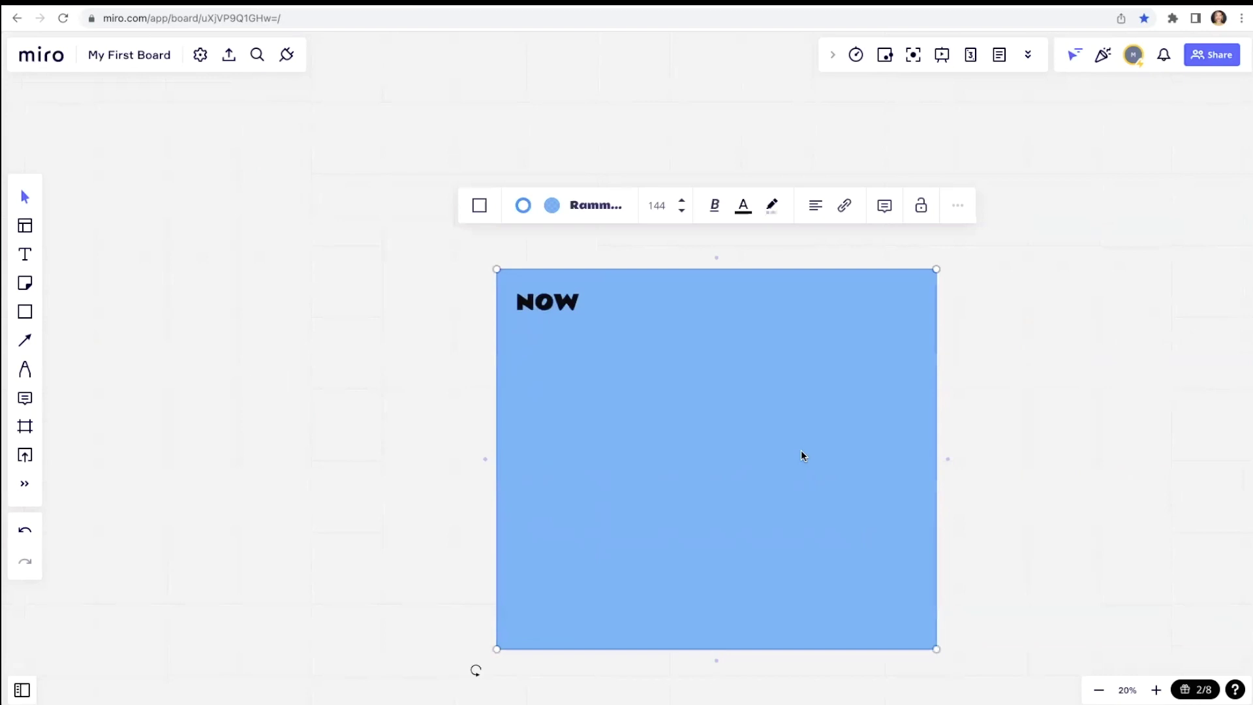
# Duplicate the NOW area into overlapping NEXT and LATER copies, keeping NOW in front.
pyautogui.hotkey('ctrl', 'd')
pyautogui.moveTo(992, 467); pyautogui.dragTo(464, 338)
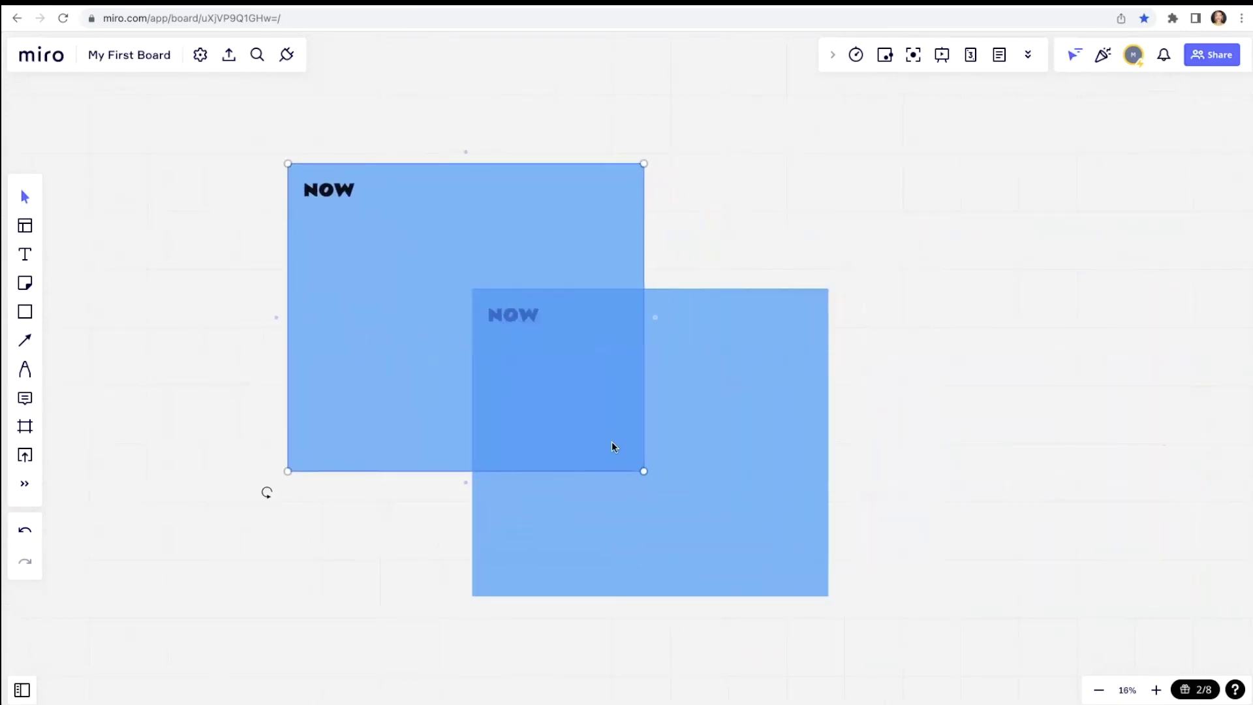
pyautogui.doubleClick(491, 287)
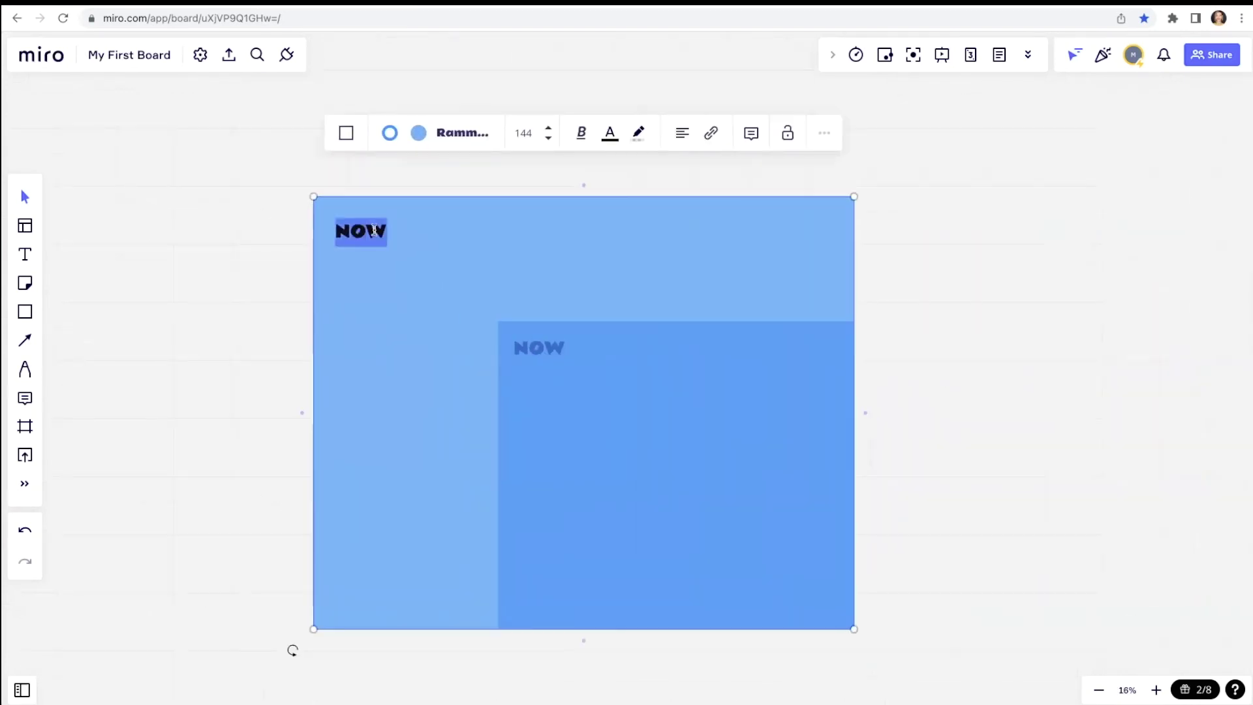
pyautogui.write('NEXT')
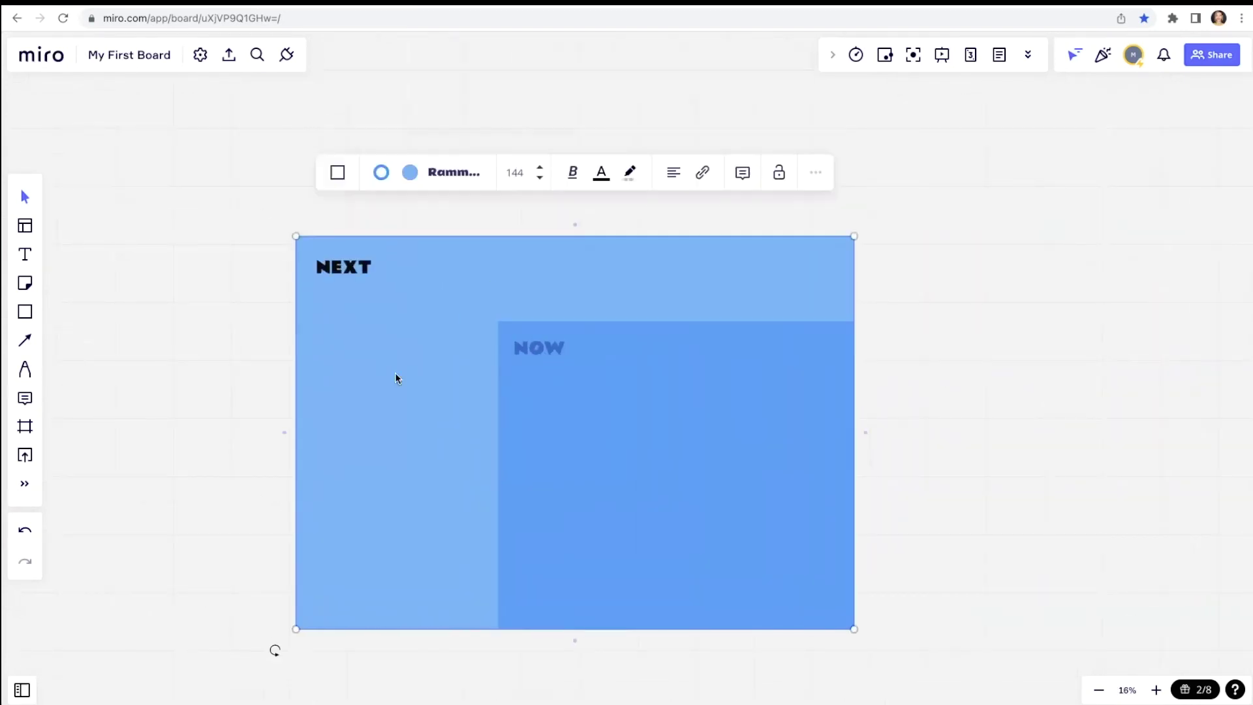
pyautogui.hotkey('ctrl', 'd')
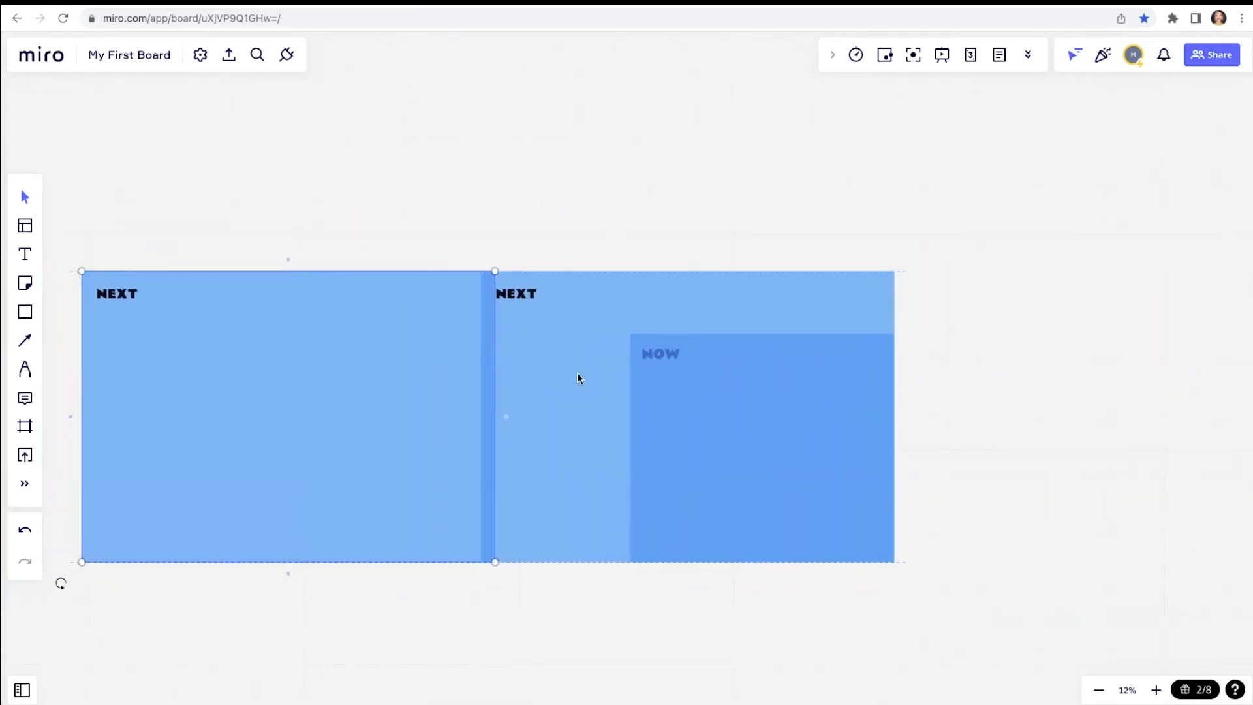
pyautogui.moveTo(579, 378); pyautogui.dragTo(481, 268)
pyautogui.doubleClick(356, 229)
pyautogui.write('LATER')
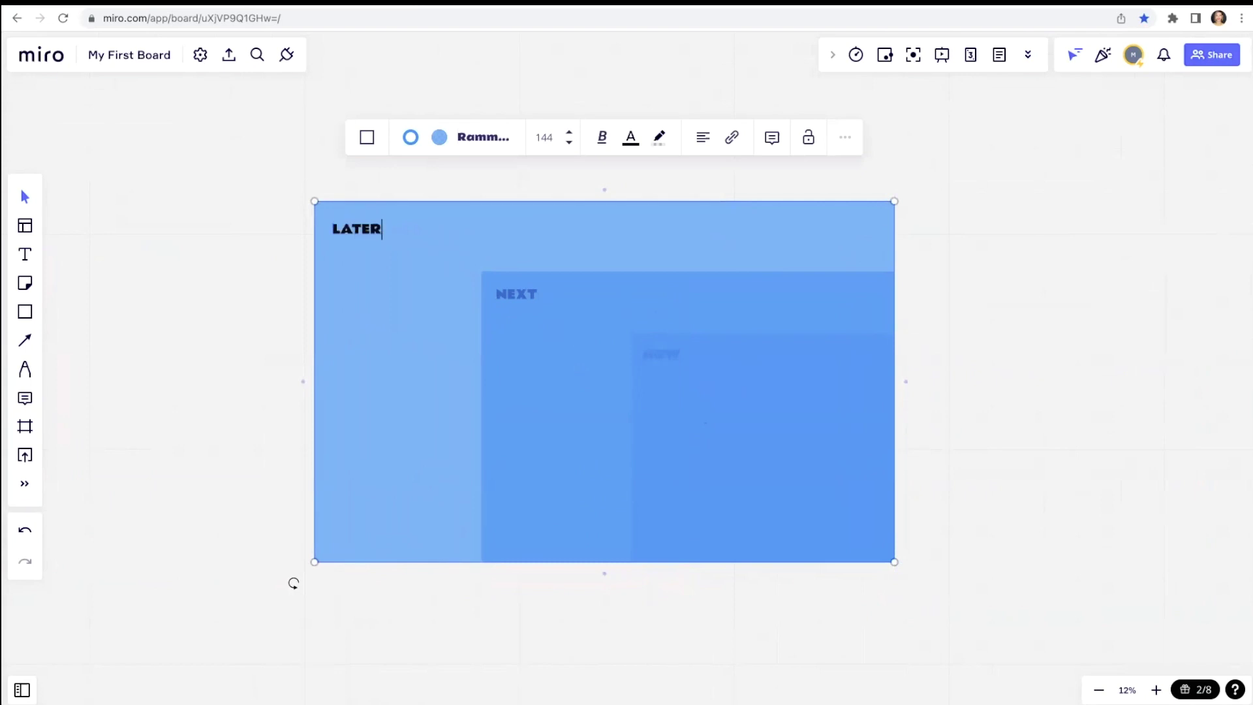
pyautogui.rightClick(522, 483)
pyautogui.rightClick(685, 483)
pyautogui.click(727, 479)
# Add a centred 'DEFINITION OF READY' rectangle banner across the top of LATER.
pyautogui.click(25, 311)
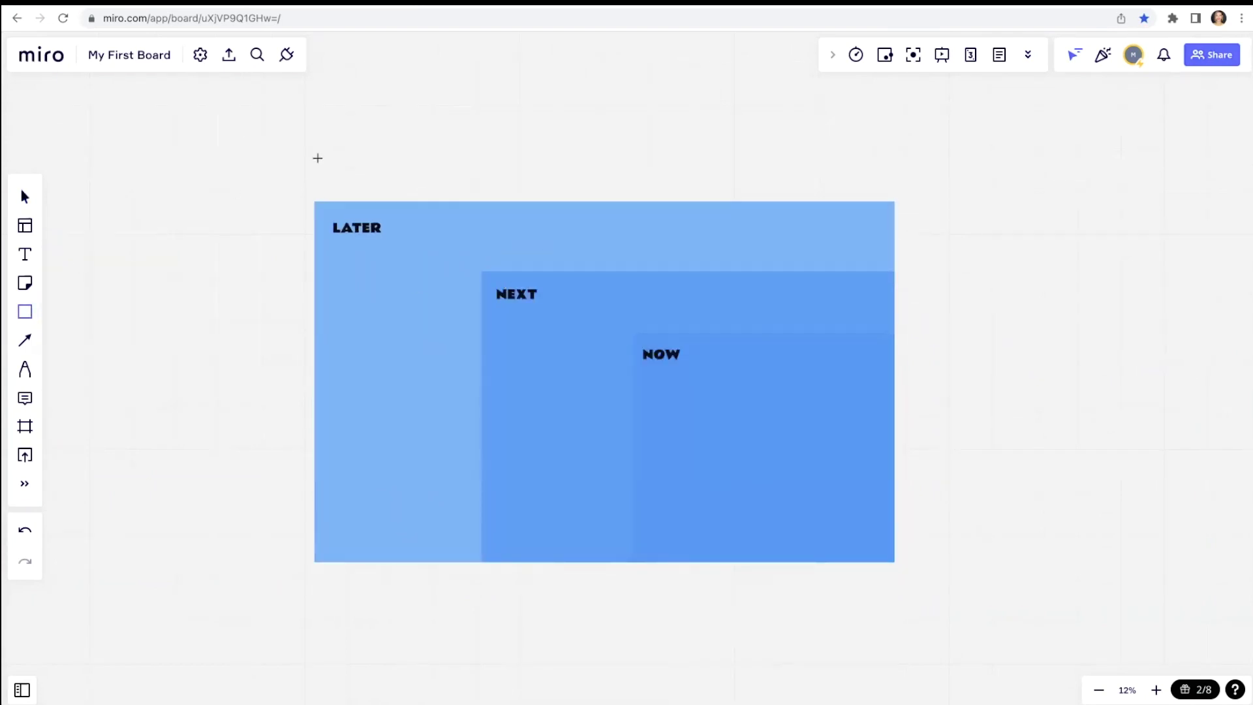
pyautogui.moveTo(318, 156); pyautogui.dragTo(894, 201)
pyautogui.write('DEFINITION OF READY')
pyautogui.click(703, 95)
pyautogui.click(703, 131)
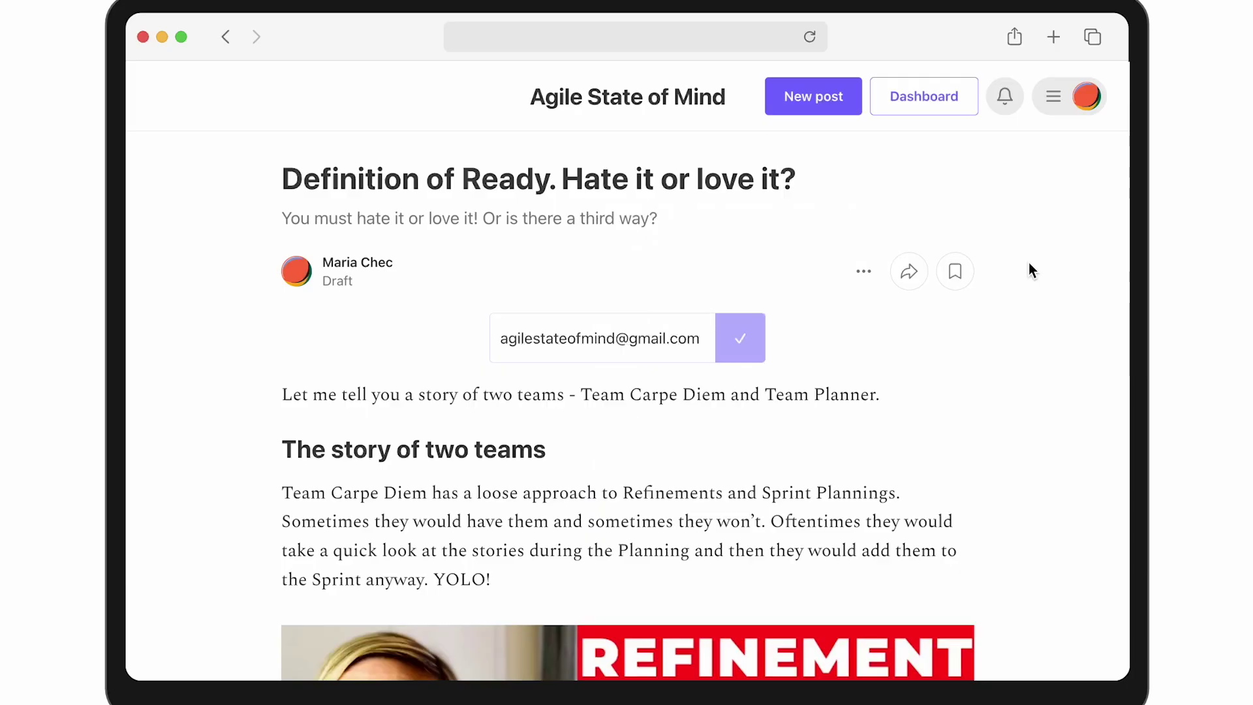
# Scroll the Safari blog post past the title image down to the article text.
pyautogui.scroll(-5, 1029, 270)
pyautogui.scroll(-3, 1029, 271)
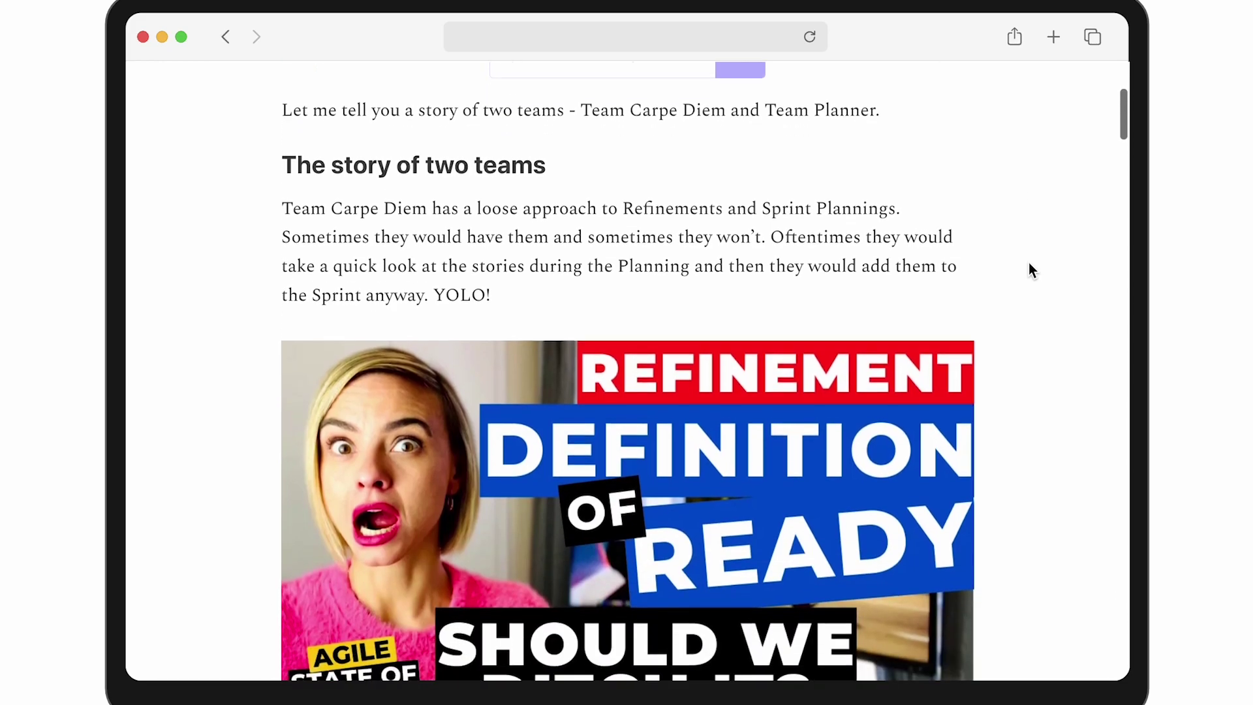
pyautogui.scroll(-8, 1029, 269)
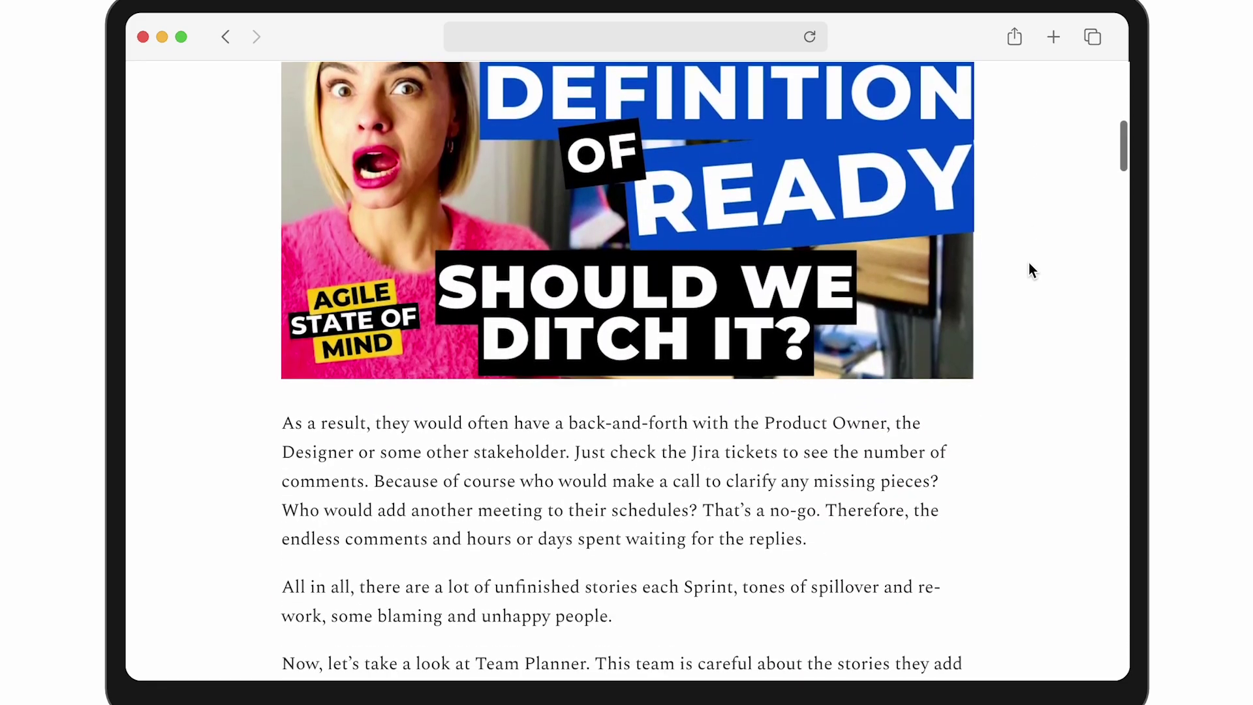
pyautogui.scroll(-5, 1029, 267)
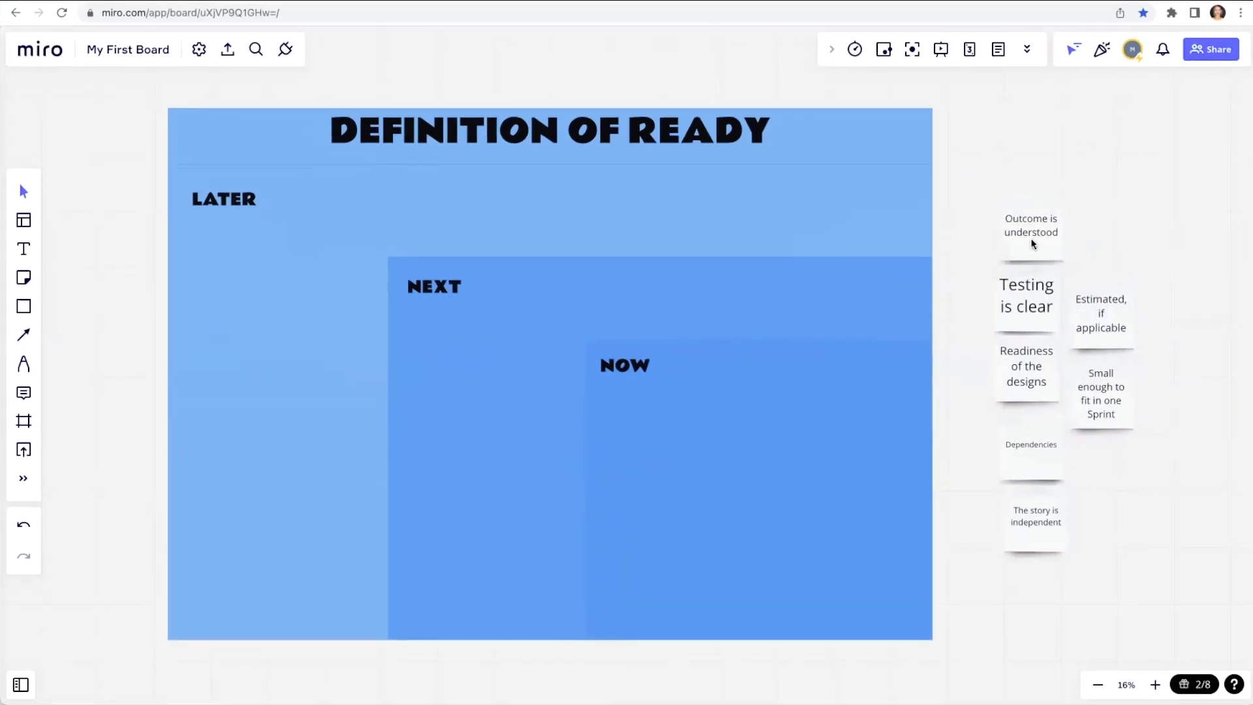
# Place 'Outcome is understood', 'Testing is clear' and 'Readiness of the designs' in a row in NOW.
pyautogui.moveTo(1036, 247); pyautogui.dragTo(643, 423)
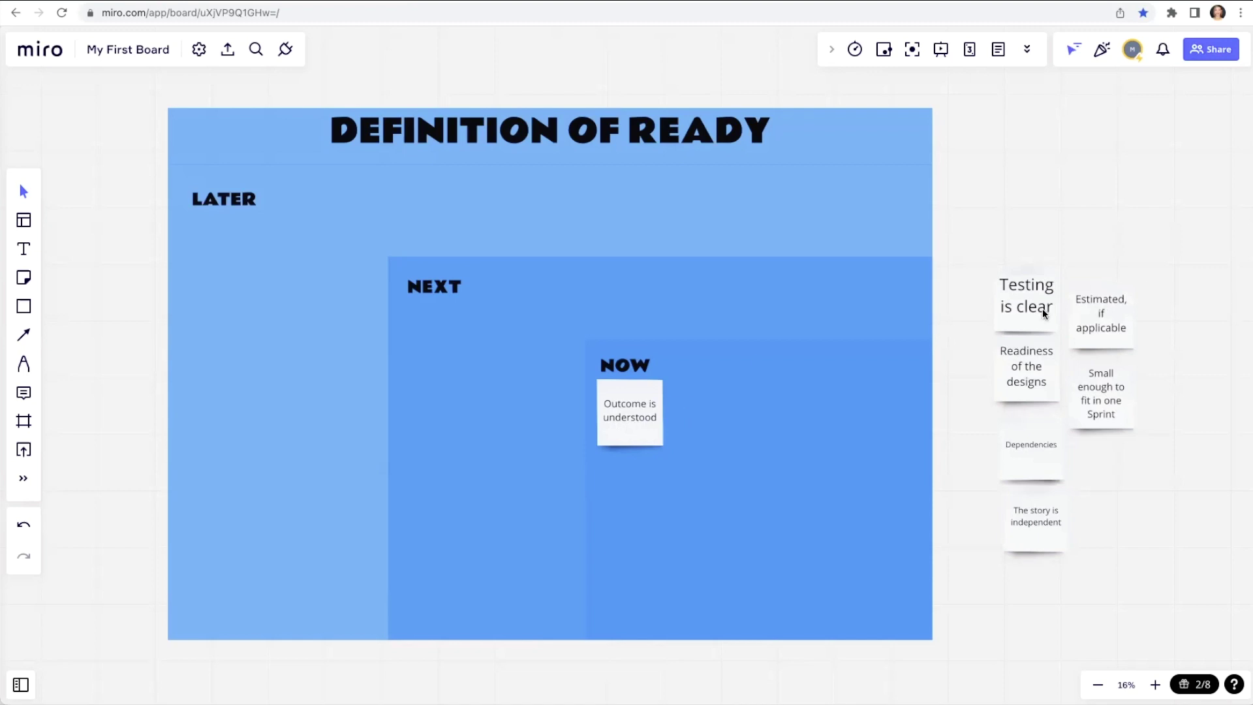
pyautogui.moveTo(1044, 313); pyautogui.dragTo(721, 419)
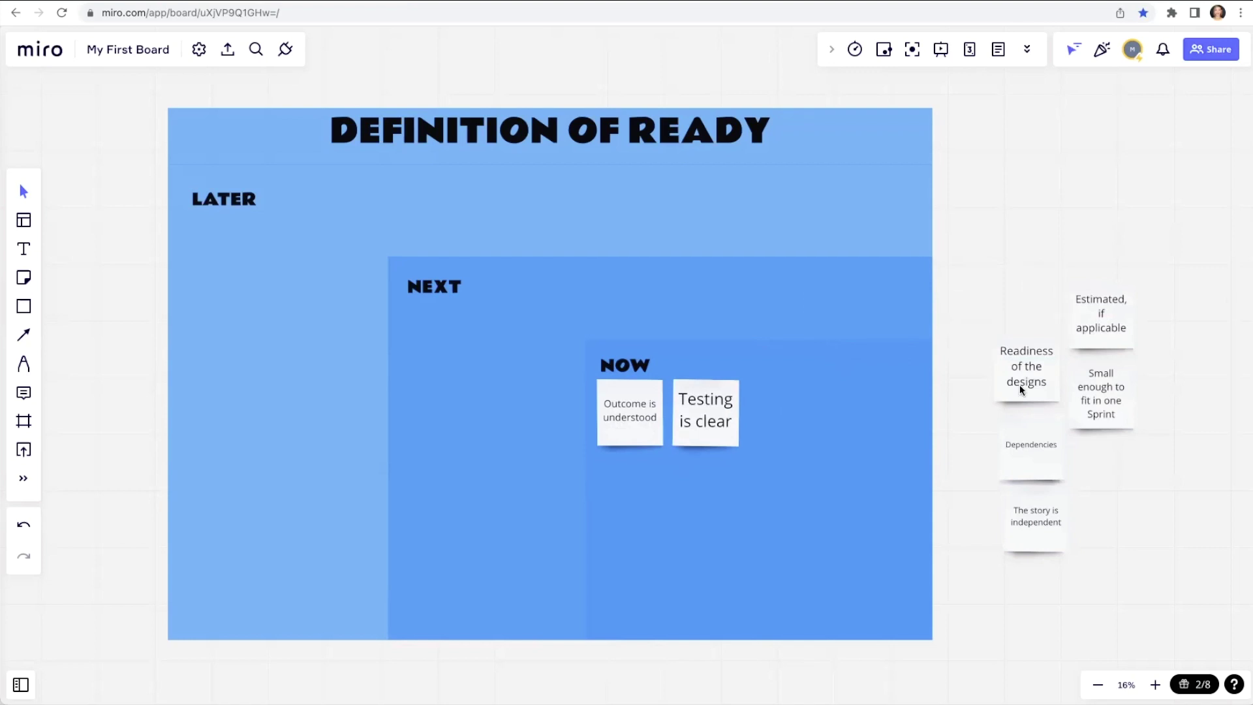
pyautogui.moveTo(1033, 380); pyautogui.dragTo(787, 423)
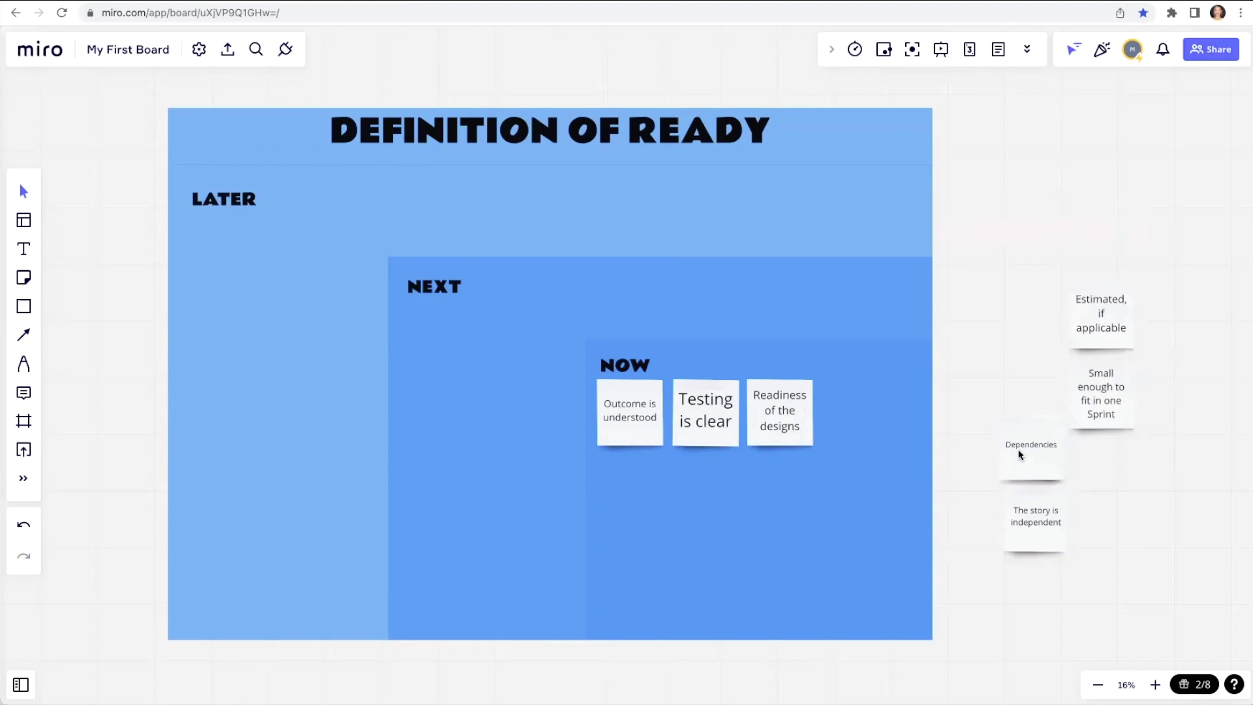
# Put 'Dependencies' at the row's end and 'The story is independent' below 'Outcome is understood'.
pyautogui.moveTo(1020, 449); pyautogui.dragTo(845, 406)
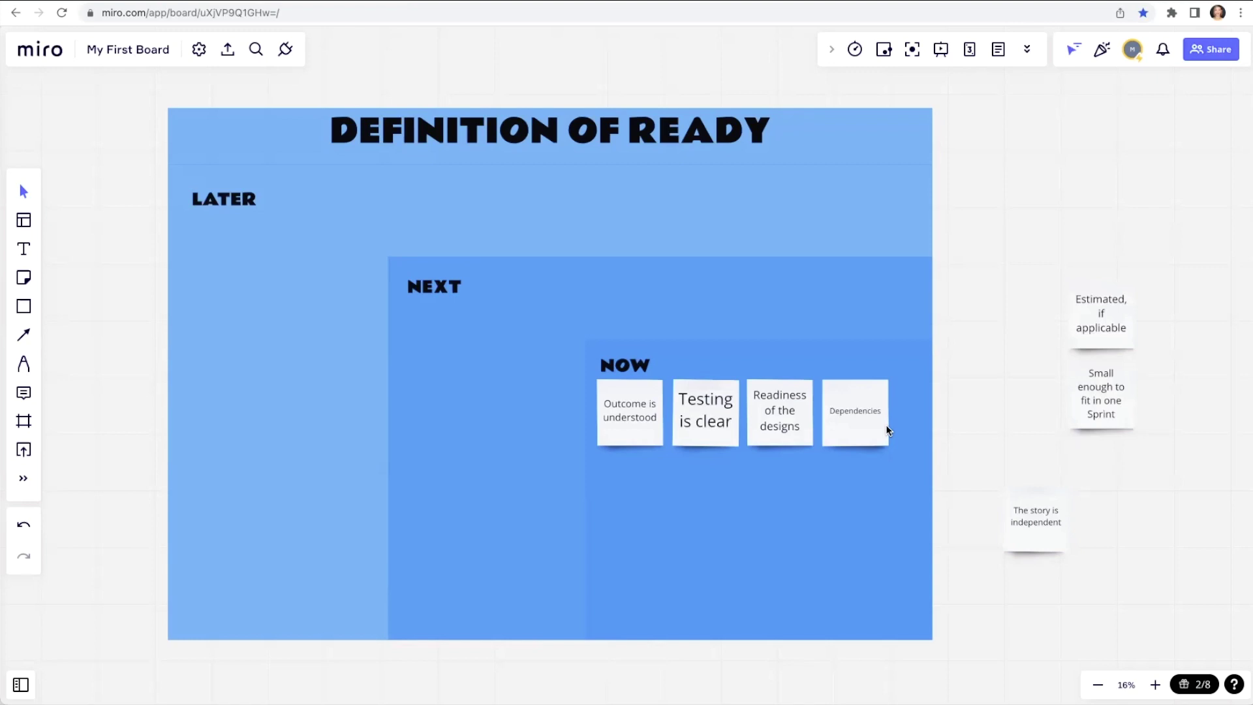
pyautogui.click(1048, 519)
pyautogui.moveTo(1048, 520); pyautogui.dragTo(641, 497)
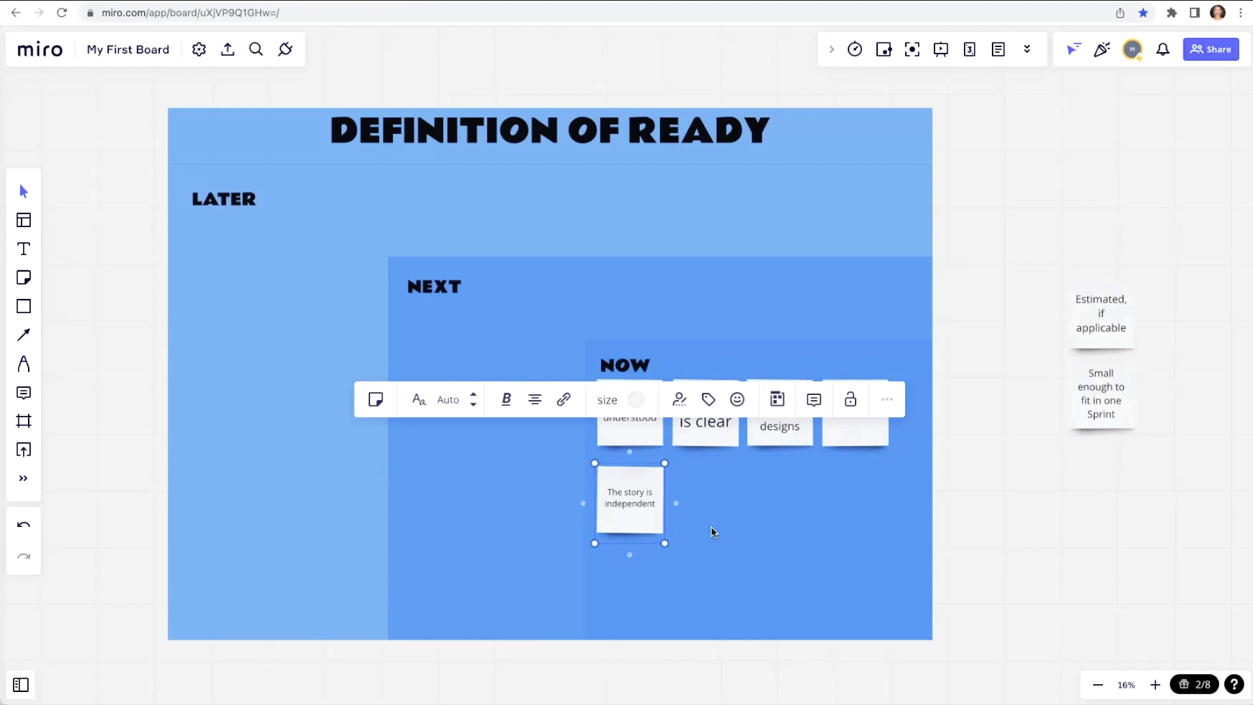
# Add 'Estimated, if applicable' and 'Small enough to fit in one Sprint' to NOW's second row.
pyautogui.click(1108, 313)
pyautogui.moveTo(1108, 312); pyautogui.dragTo(716, 501)
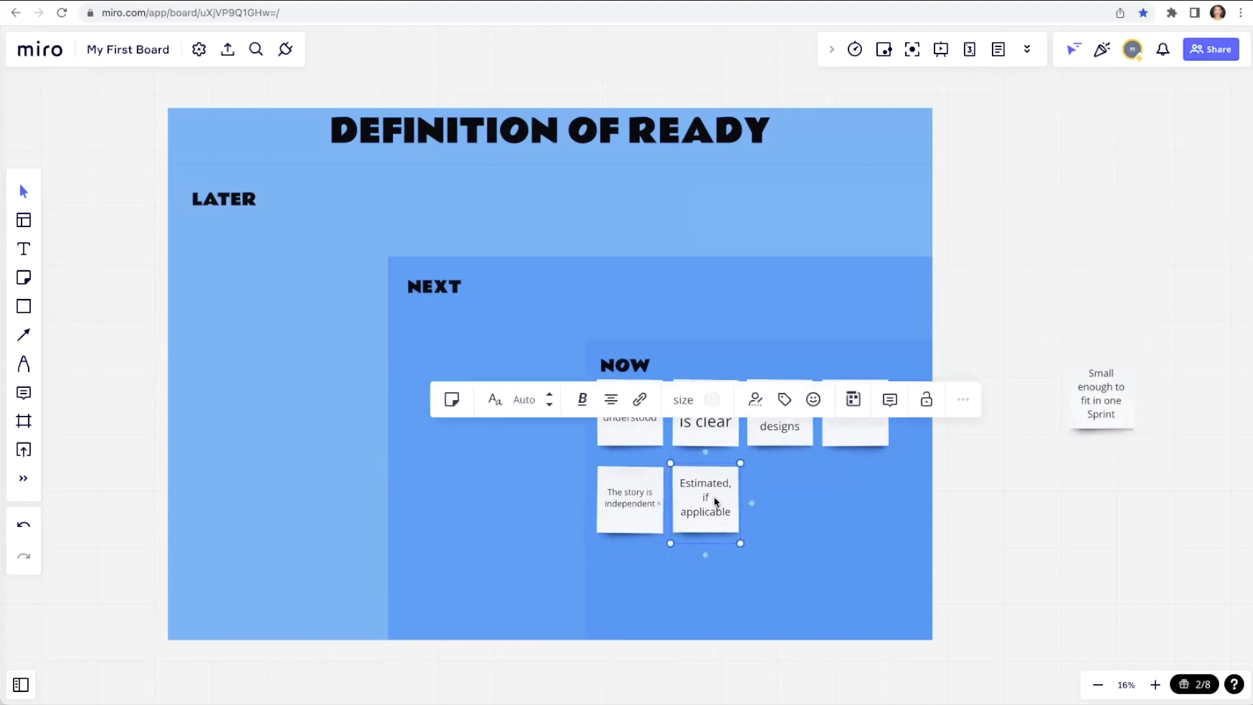
pyautogui.click(861, 520)
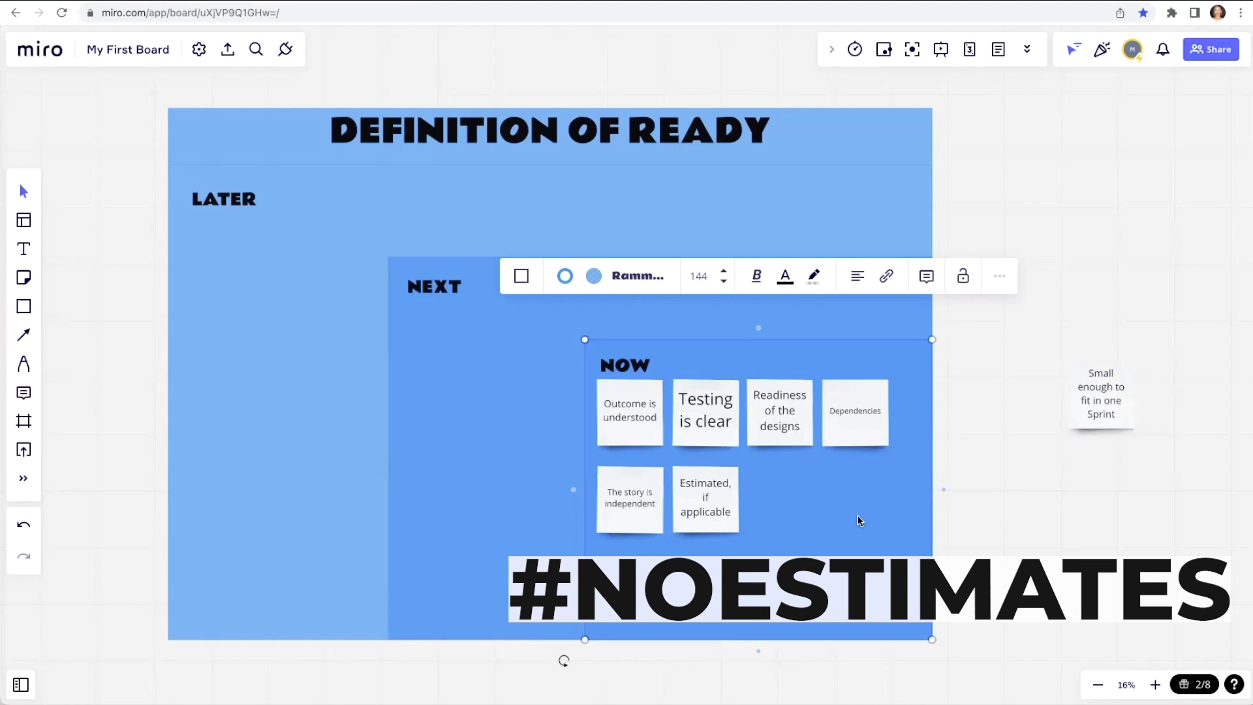
pyautogui.click(1100, 400)
pyautogui.moveTo(1098, 399); pyautogui.dragTo(785, 501)
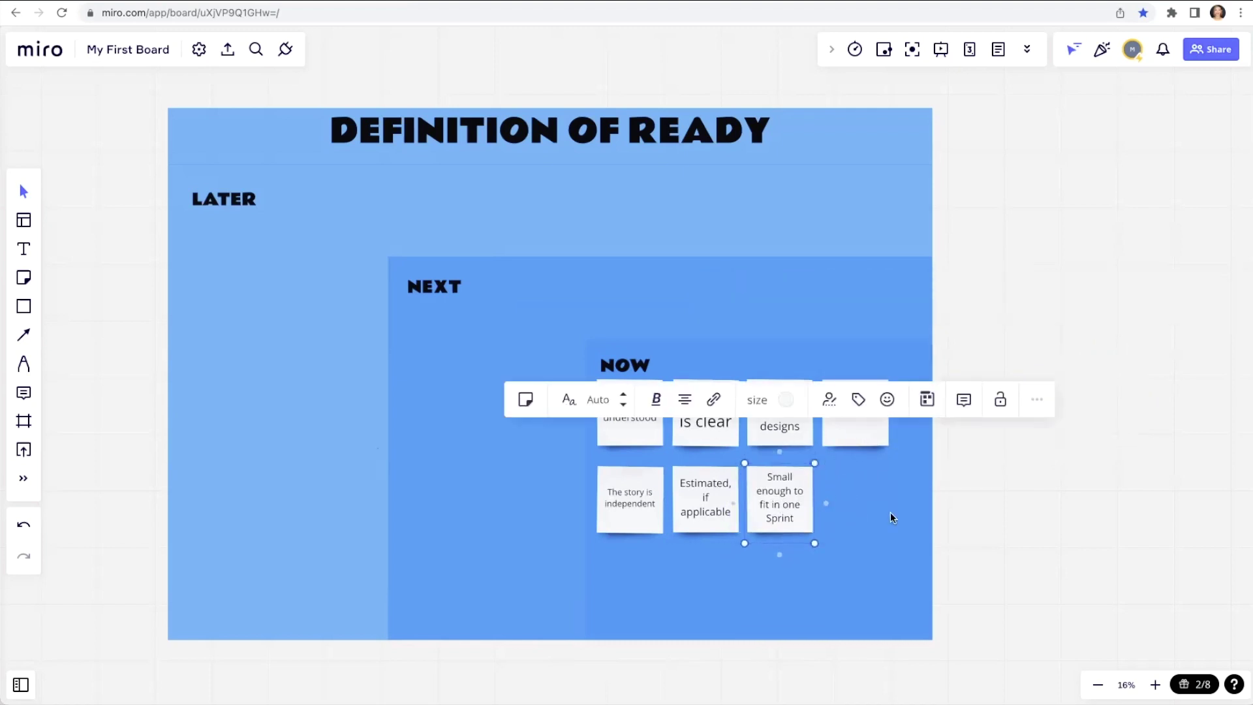
pyautogui.click(957, 510)
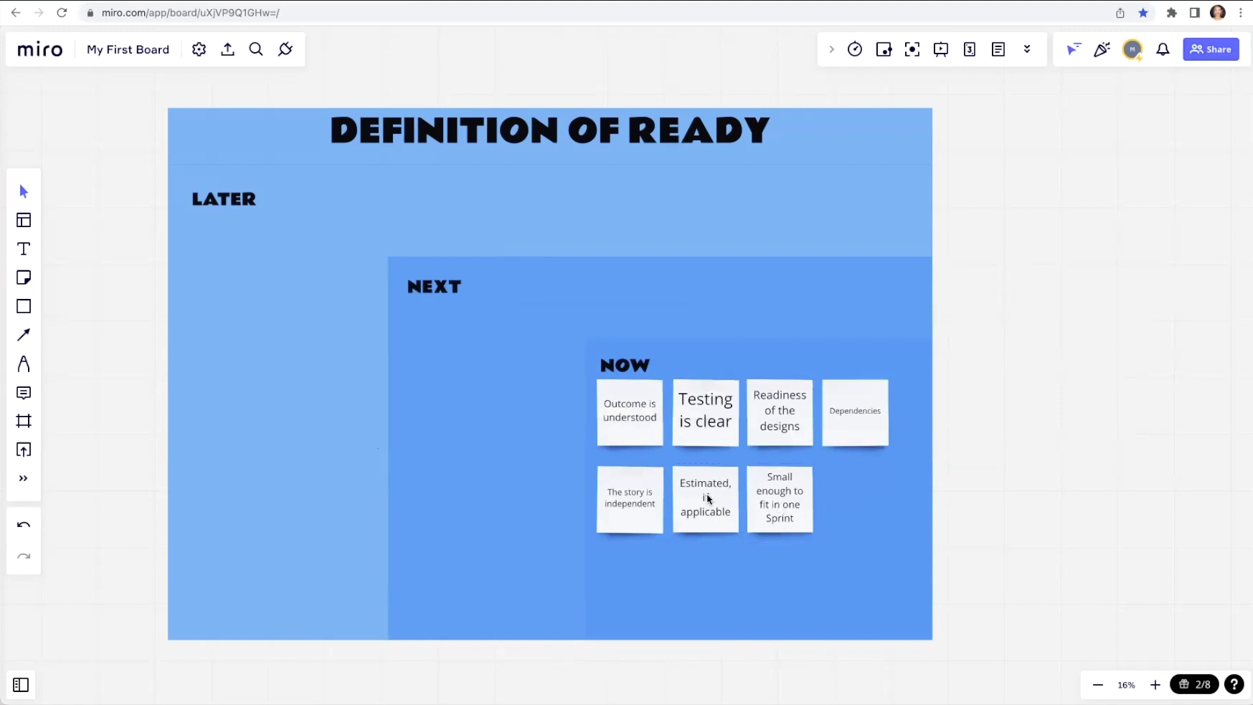